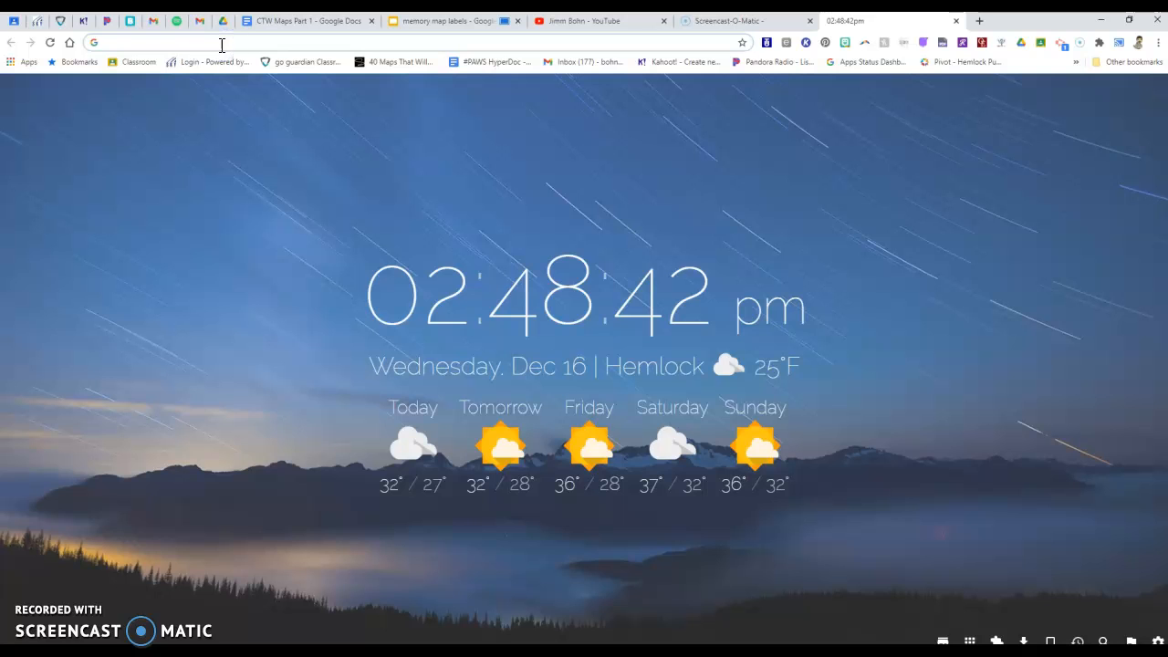
# Step: Search the web for "my maps" and open the Google My Maps site
pyautogui.write('my mps')
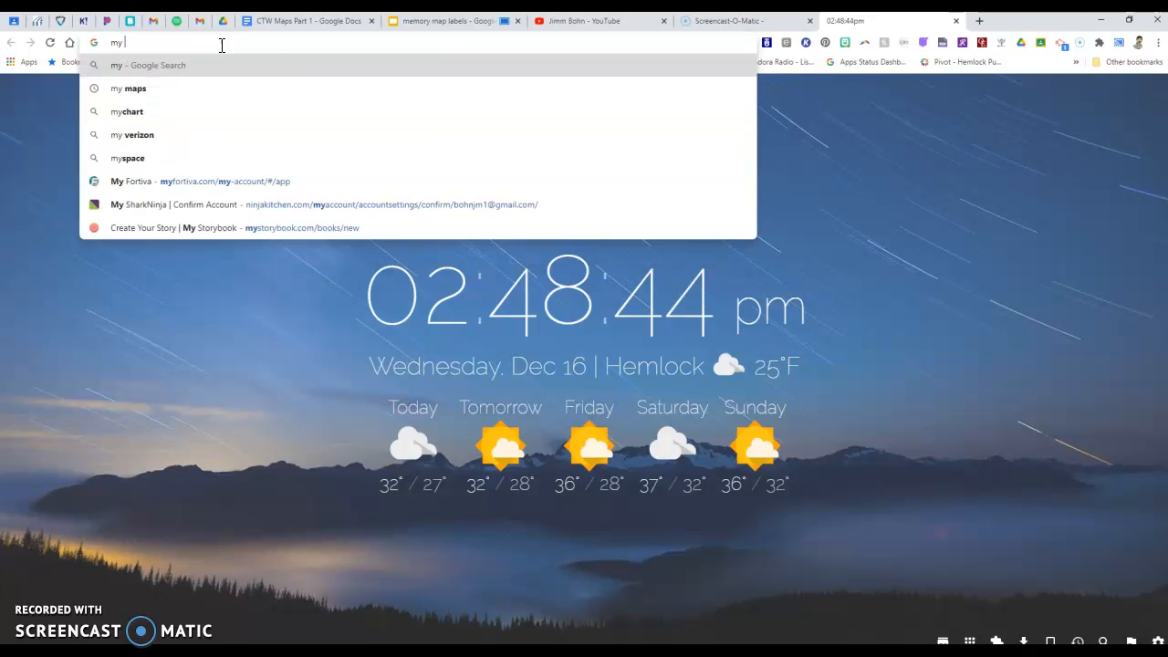
pyautogui.press('BackSpace')
pyautogui.press('BackSpace')
pyautogui.write('aps')
pyautogui.press('Return')
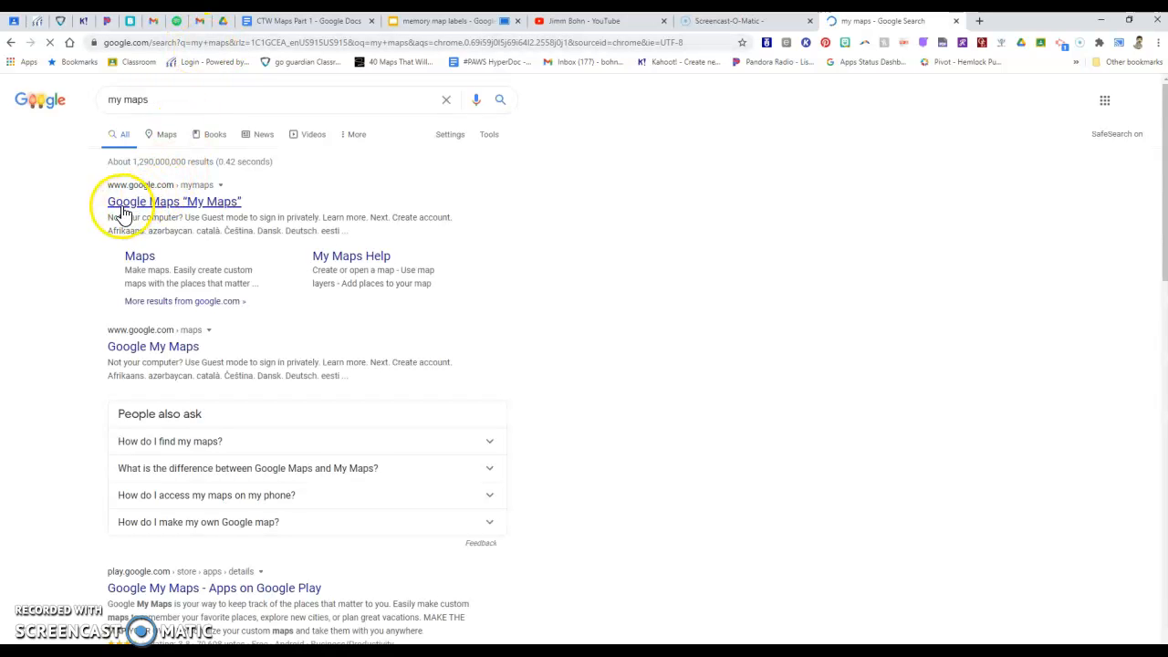
pyautogui.click(211, 213)
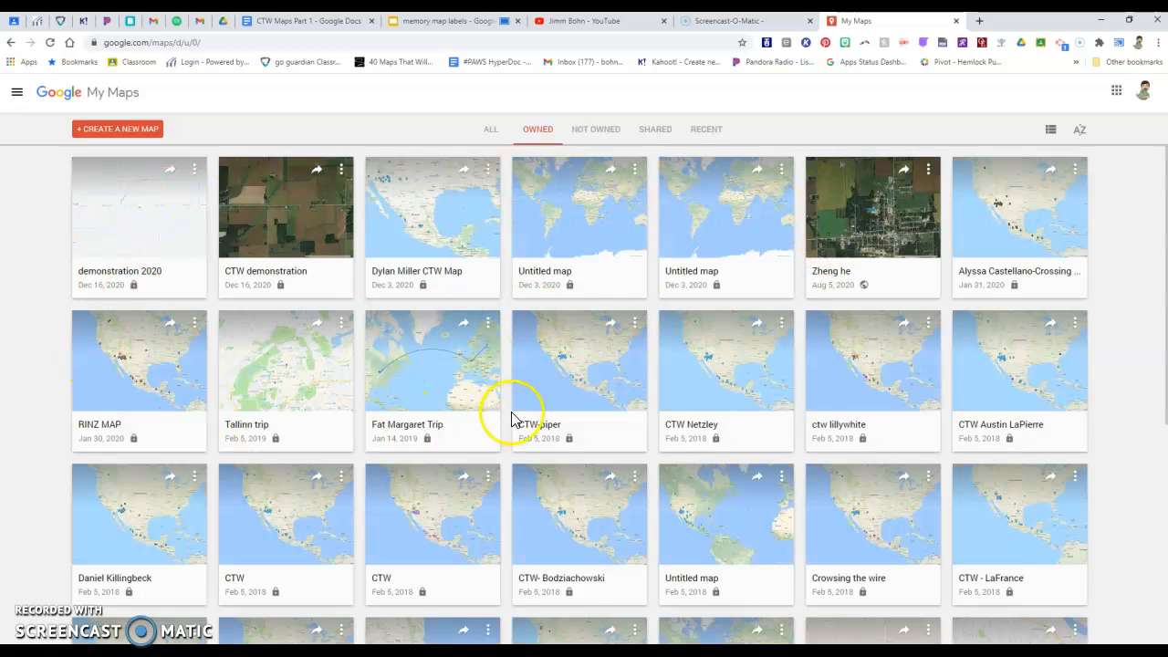
# Step: Browse the collection of owned maps and create a new map
pyautogui.scroll(-20, 511, 420)
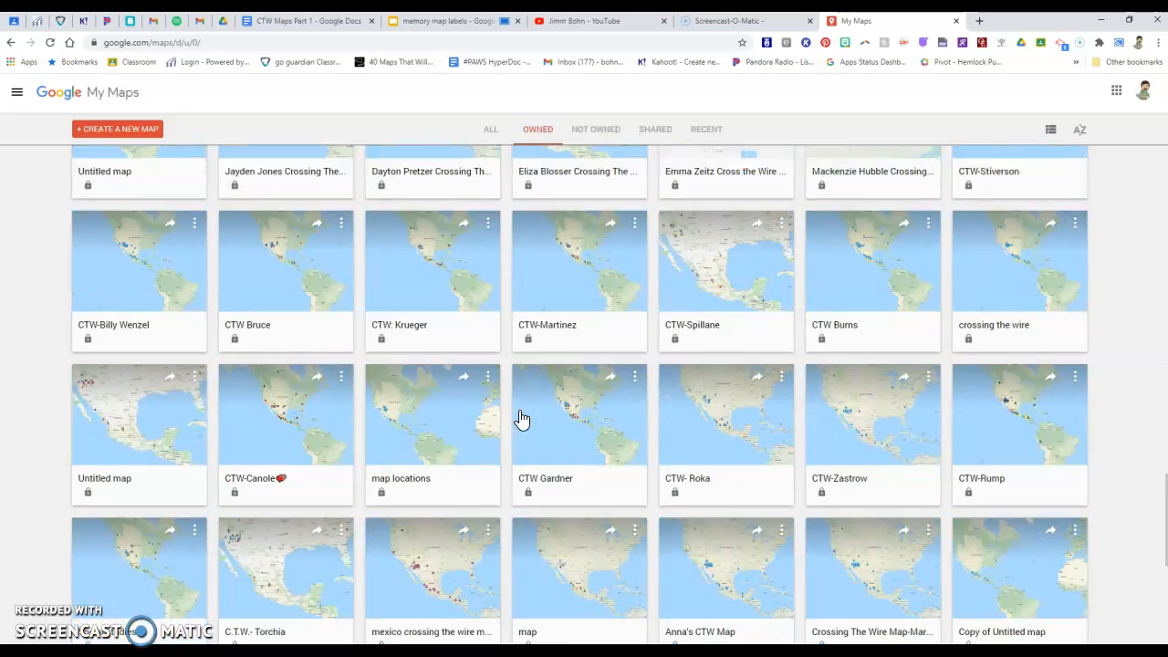
pyautogui.scroll(-20, 521, 418)
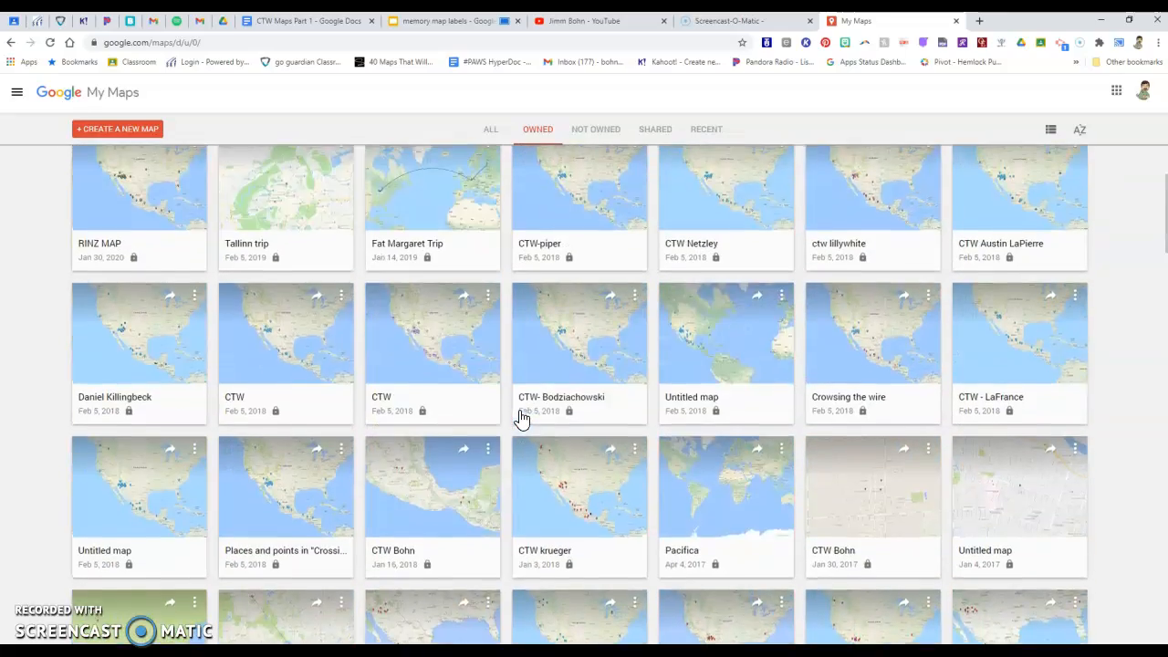
pyautogui.scroll(2, 522, 418)
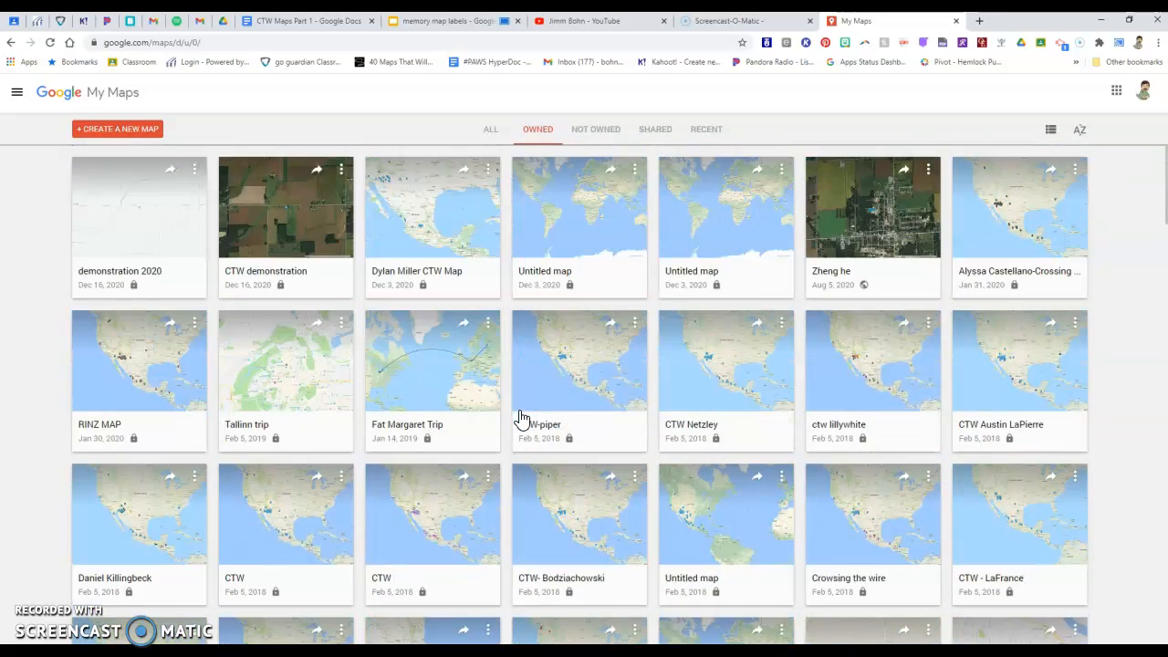
pyautogui.click(118, 136)
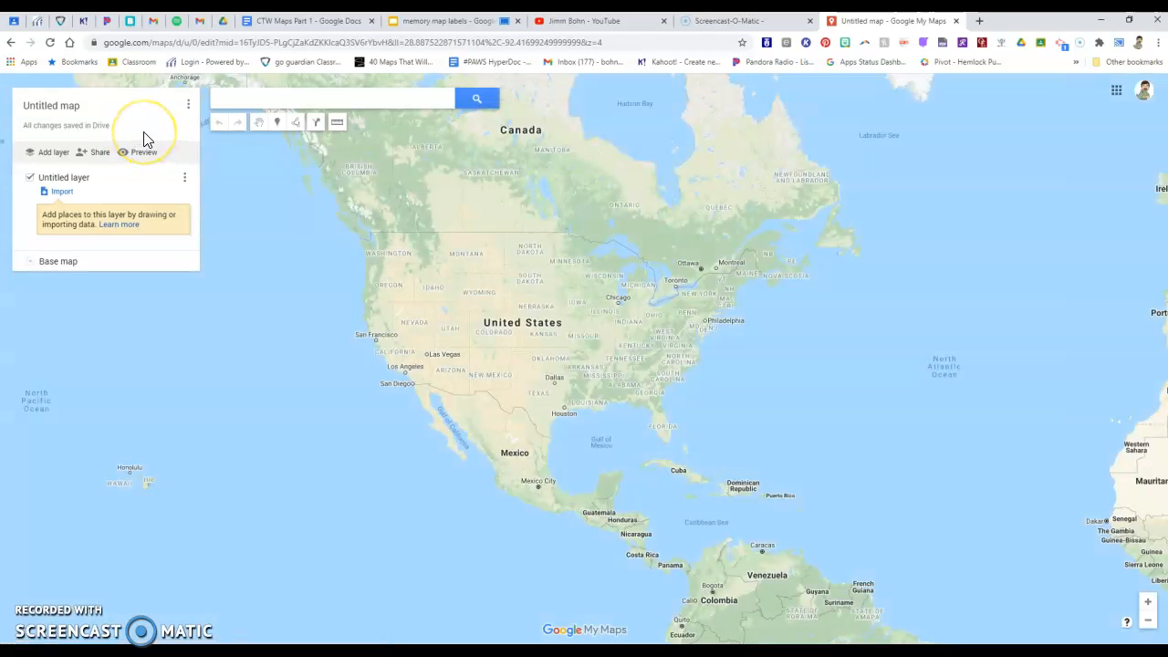
# Step: Title the untitled map "Show n tell 2020", leave its description empty, and save it
pyautogui.click(52, 111)
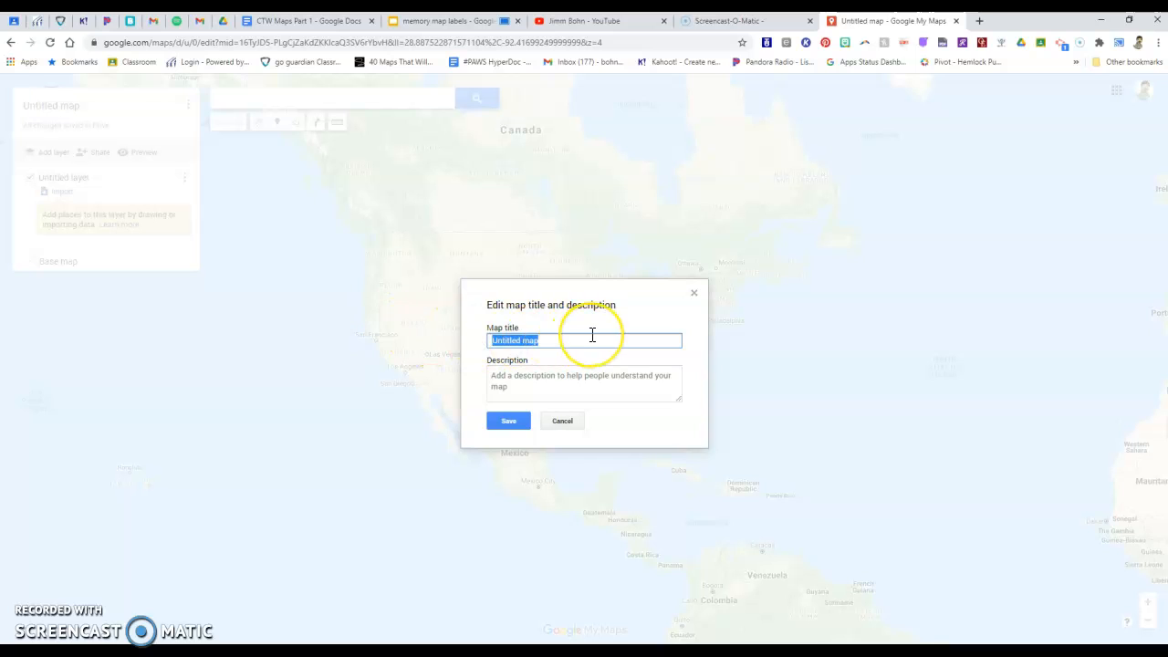
pyautogui.press('BackSpace')
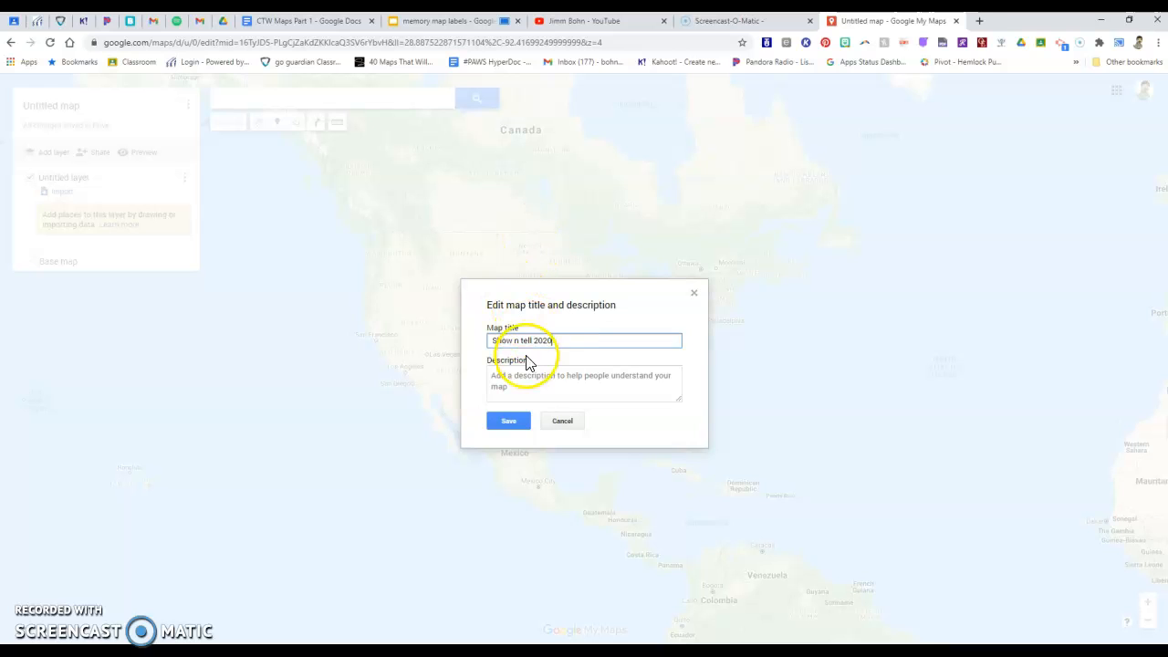
pyautogui.click(497, 382)
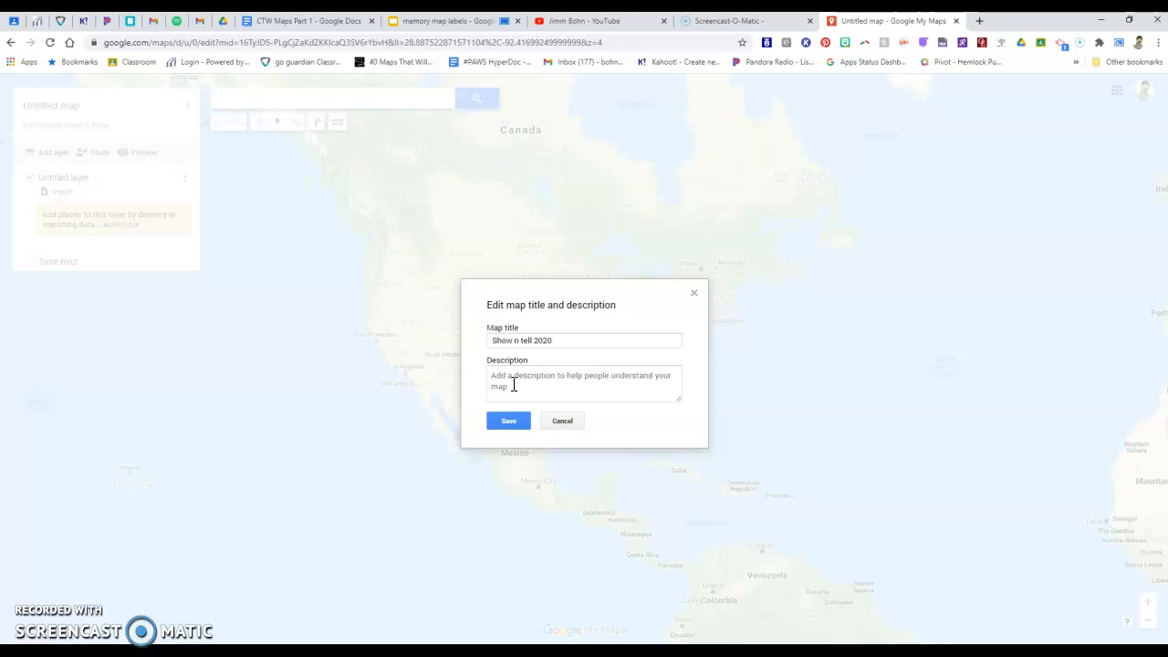
pyautogui.click(556, 341)
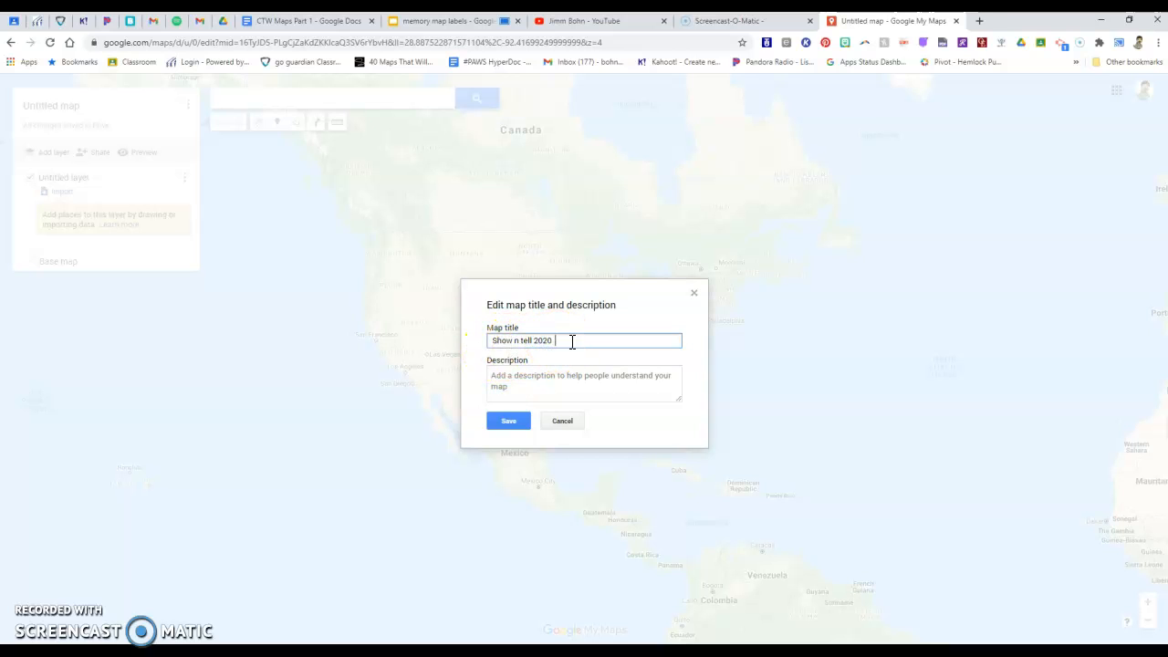
pyautogui.click(509, 424)
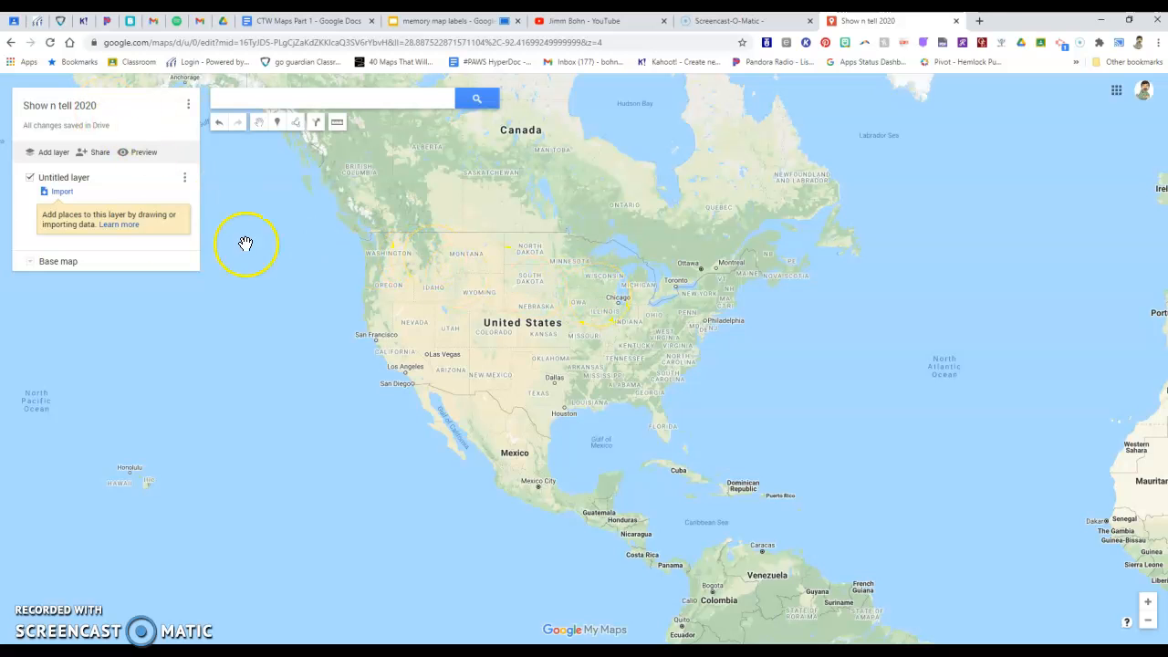
# Step: Rename the untitled layer as "layer 1" and switch the base map to satellite imagery
pyautogui.click(62, 180)
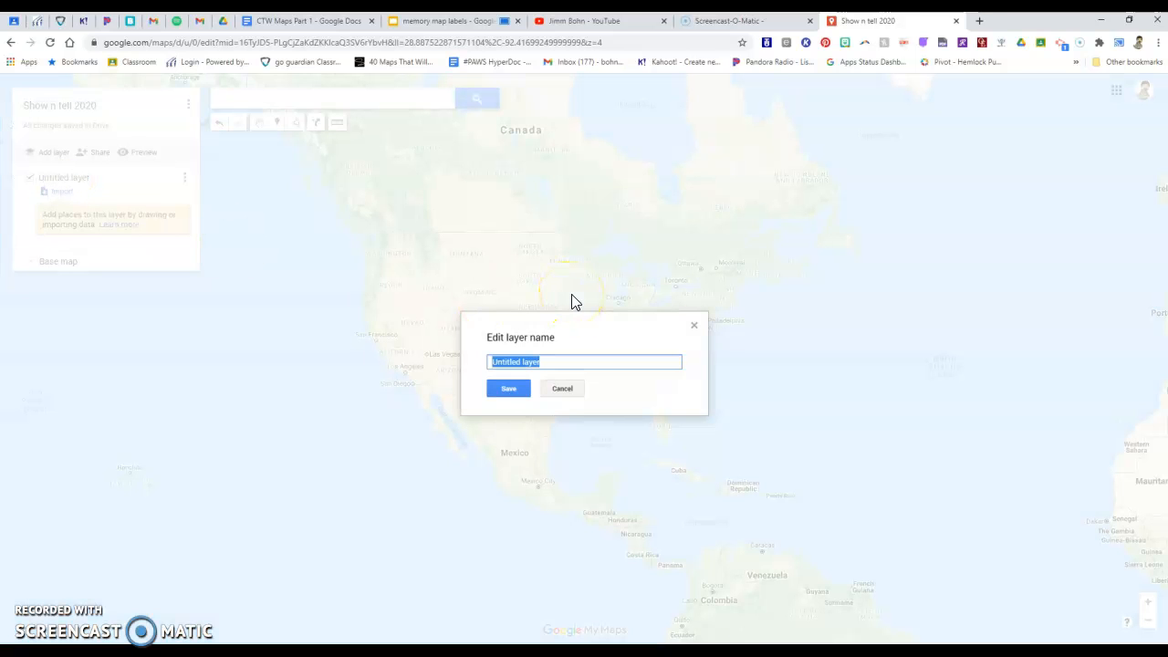
pyautogui.write('layer 1')
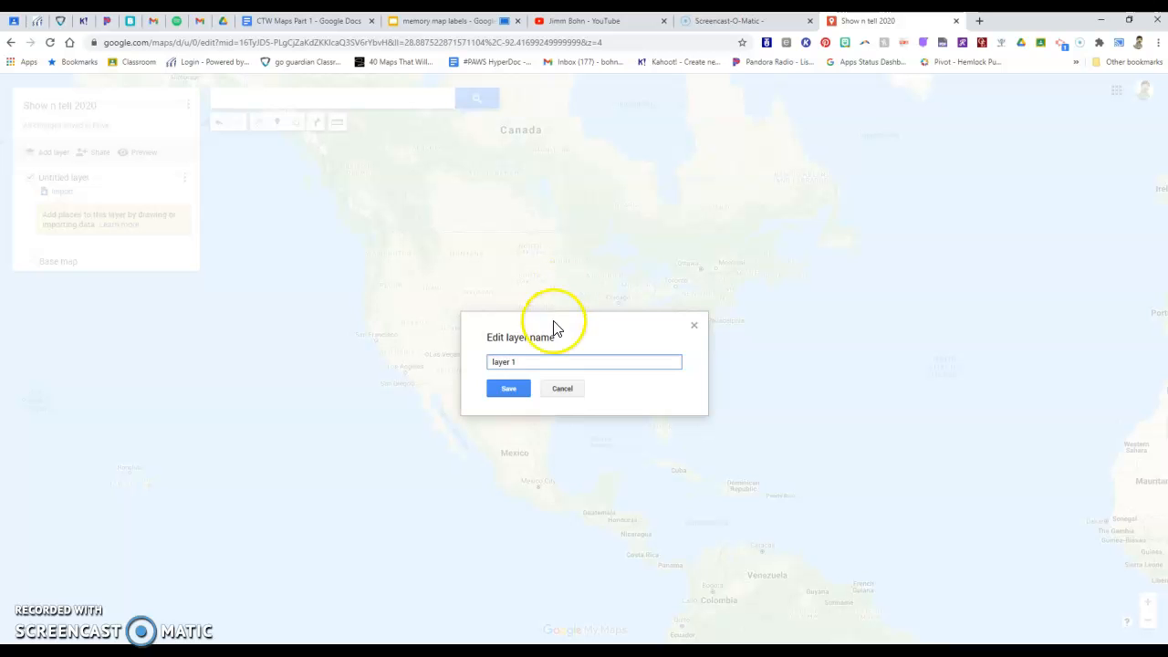
pyautogui.click(509, 387)
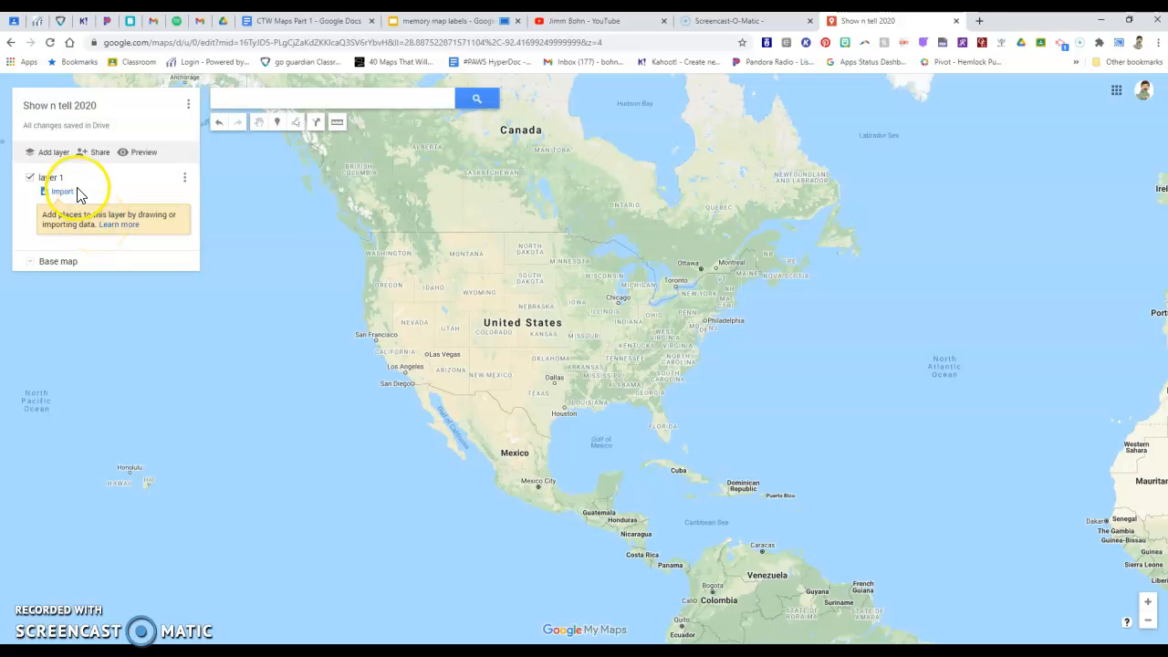
pyautogui.click(32, 264)
pyautogui.click(108, 292)
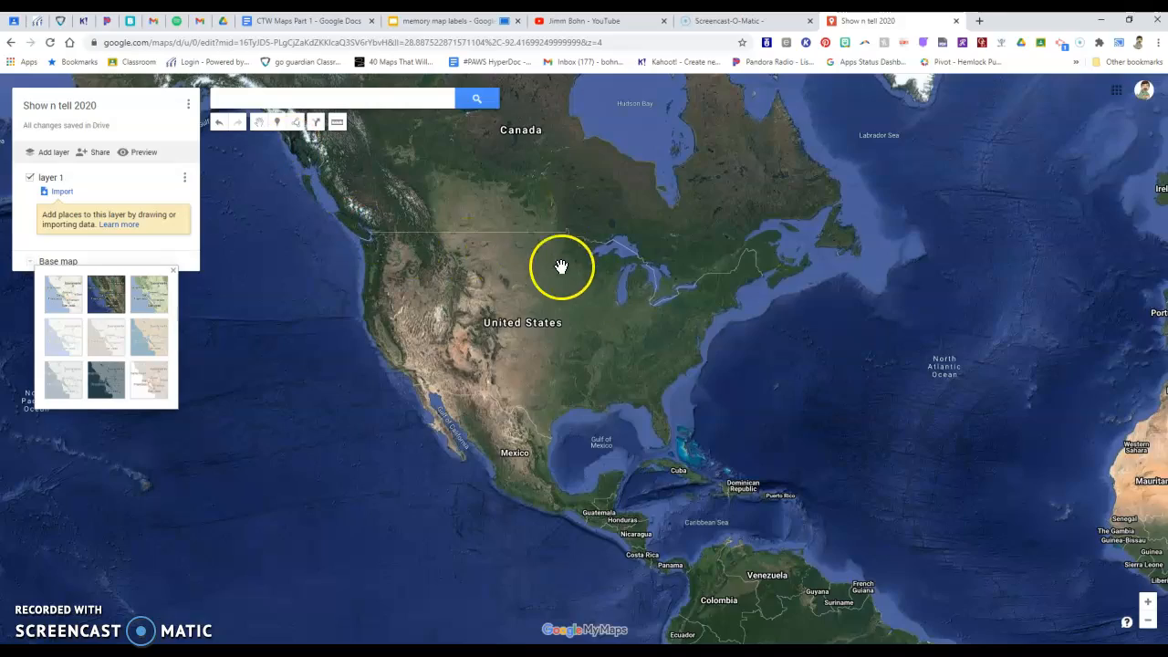
# Step: Place a marker on the house near the round backyard pool northwest of Hemlock, titled "My House" and described "This is where I live."
pyautogui.moveTo(639, 292); pyautogui.dragTo(514, 309)
pyautogui.scroll(3, 566, 313)
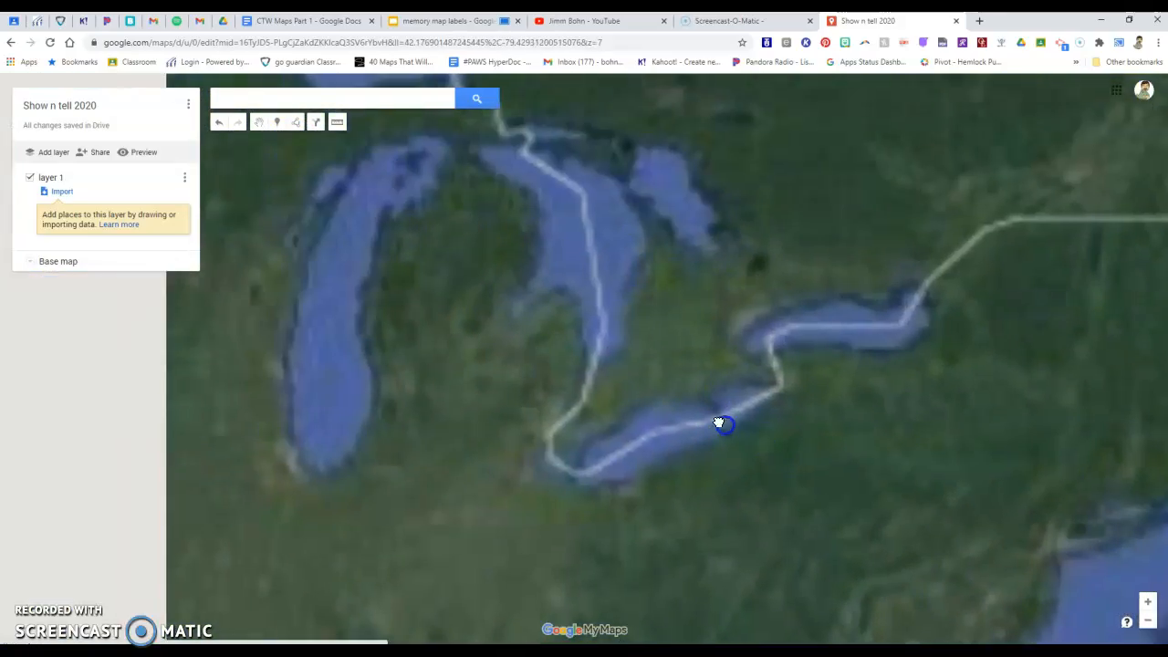
pyautogui.scroll(1, 603, 381)
pyautogui.moveTo(453, 344); pyautogui.dragTo(495, 565)
pyautogui.scroll(2, 527, 396)
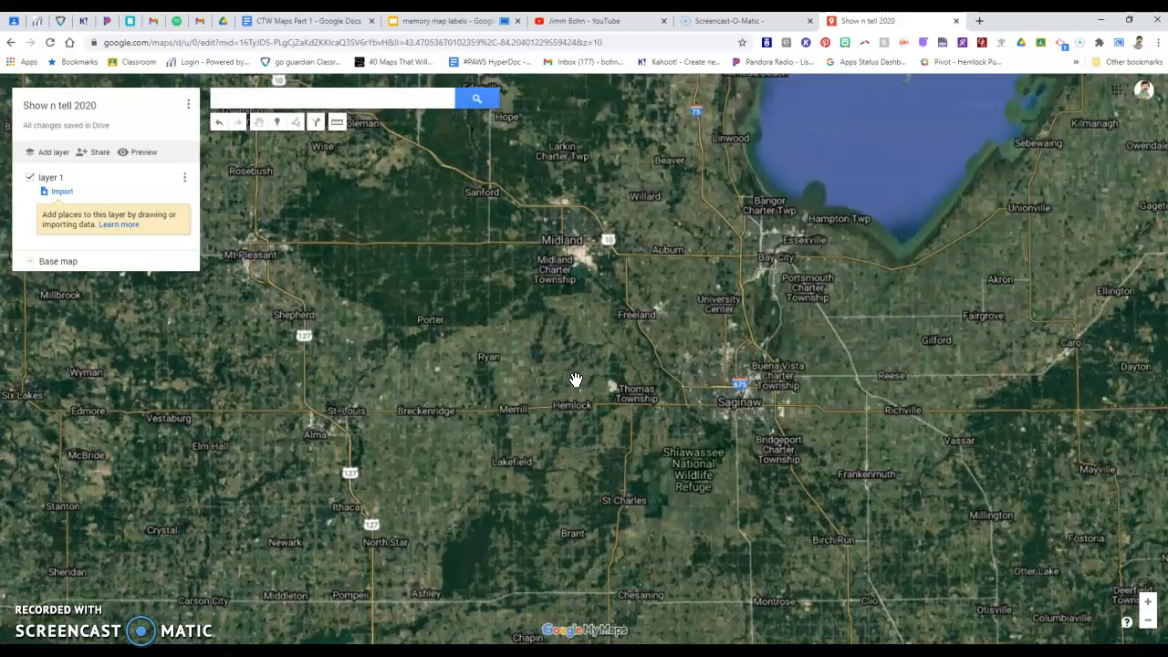
pyautogui.scroll(2, 577, 383)
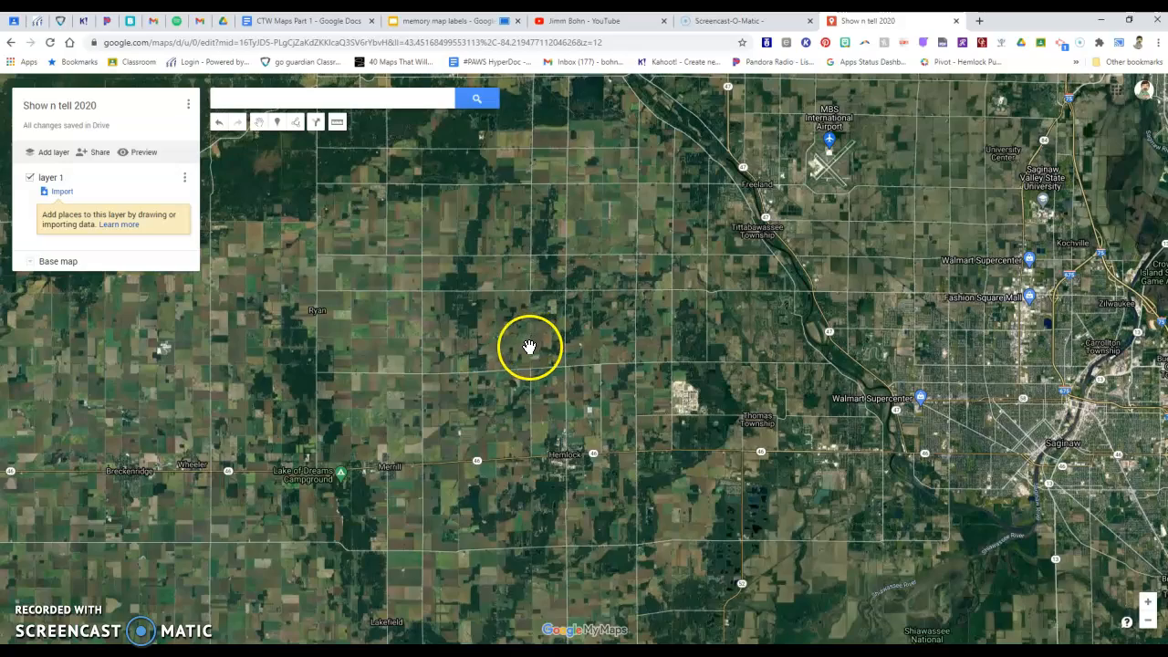
pyautogui.scroll(2, 571, 389)
pyautogui.moveTo(521, 396); pyautogui.dragTo(586, 511)
pyautogui.moveTo(505, 339); pyautogui.dragTo(549, 420)
pyautogui.scroll(1, 571, 386)
pyautogui.moveTo(532, 378); pyautogui.dragTo(663, 539)
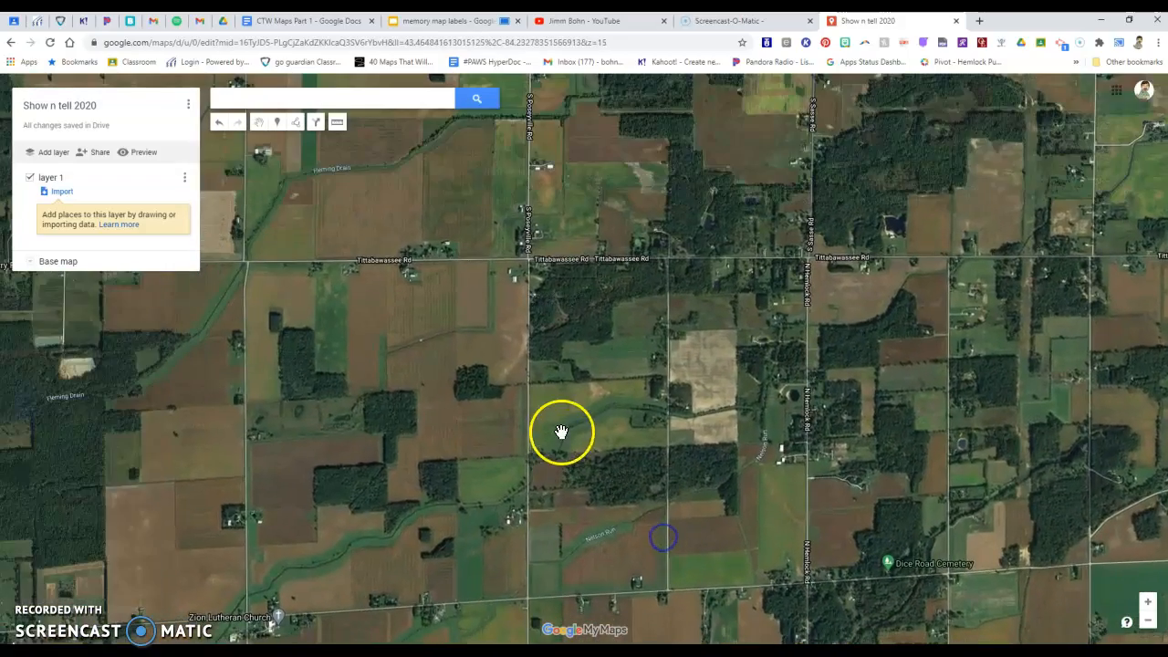
pyautogui.scroll(1, 556, 419)
pyautogui.moveTo(470, 361); pyautogui.dragTo(830, 553)
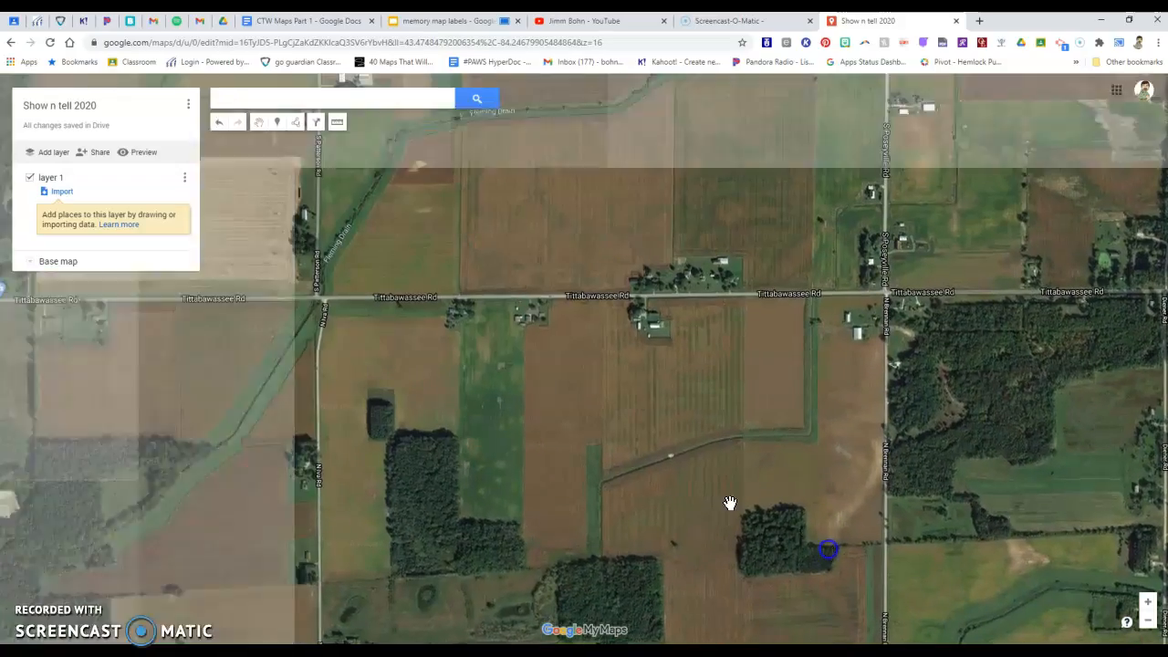
pyautogui.scroll(2, 651, 477)
pyautogui.moveTo(540, 408); pyautogui.dragTo(587, 574)
pyautogui.moveTo(494, 393); pyautogui.dragTo(913, 438)
pyautogui.moveTo(571, 415); pyautogui.dragTo(600, 553)
pyautogui.scroll(1, 596, 459)
pyautogui.scroll(1, 596, 459)
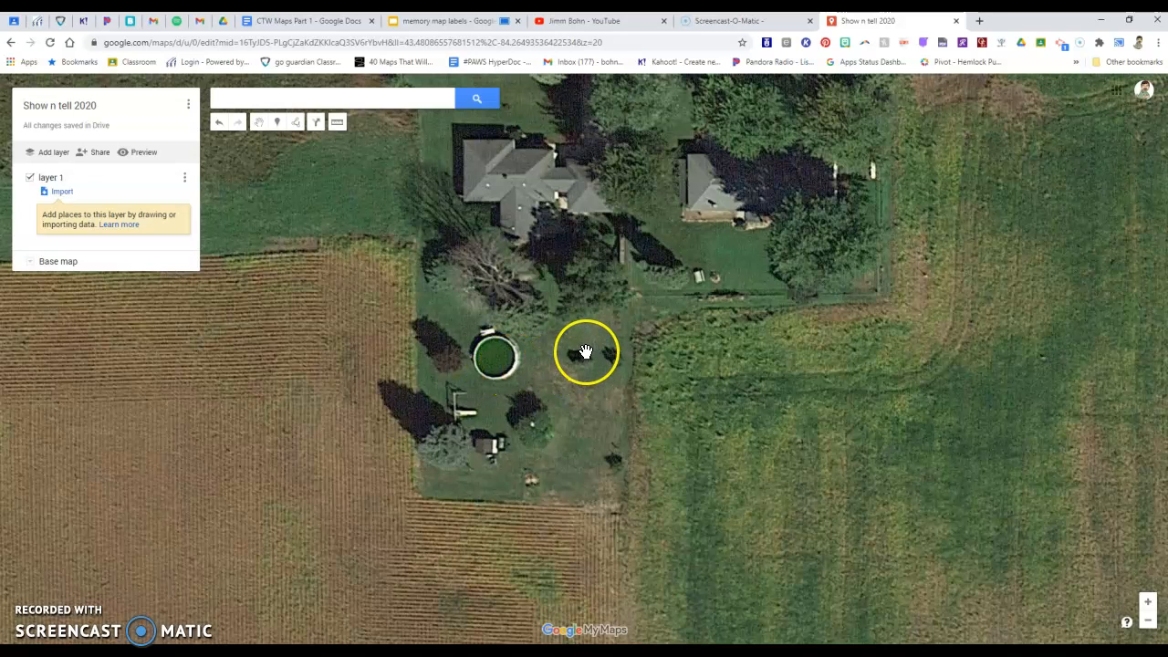
pyautogui.moveTo(525, 223); pyautogui.dragTo(526, 254)
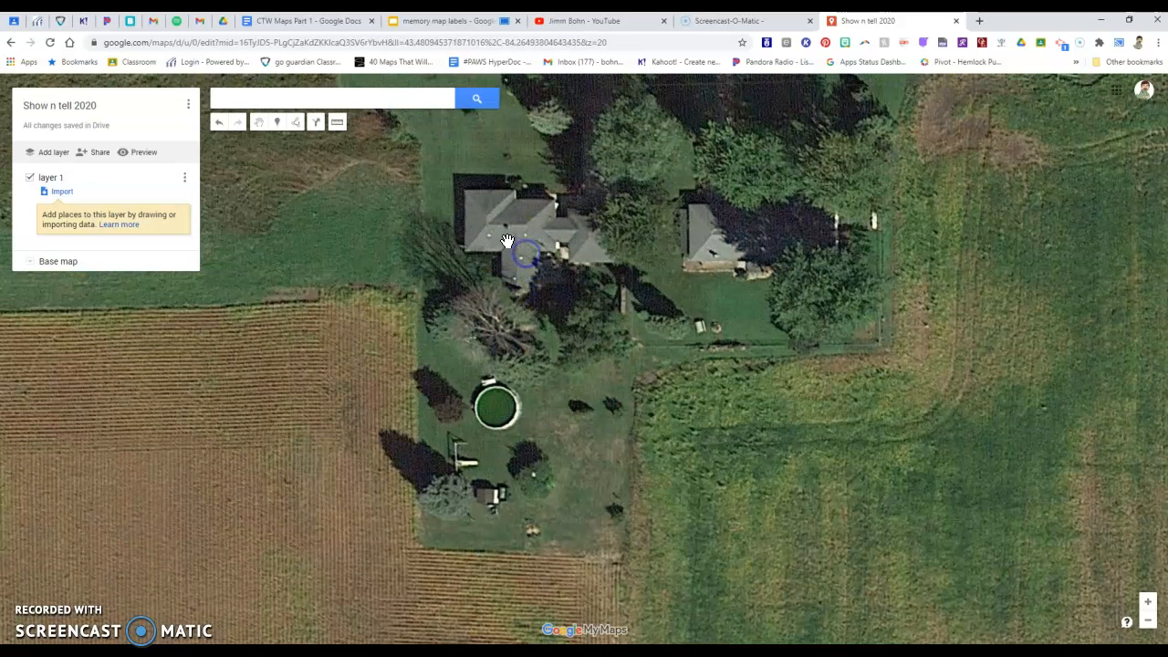
pyautogui.click(276, 124)
pyautogui.click(521, 228)
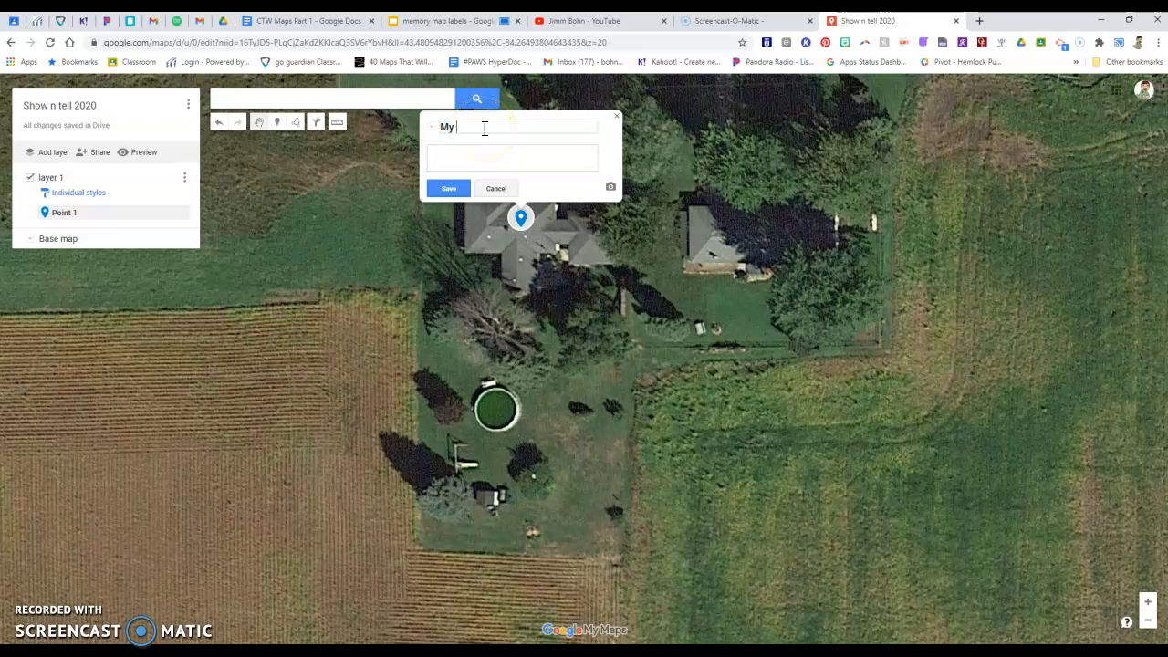
pyautogui.click(464, 155)
# Step: Add the first Google Image Search result for "House" to the My House marker and save the marker
pyautogui.click(611, 192)
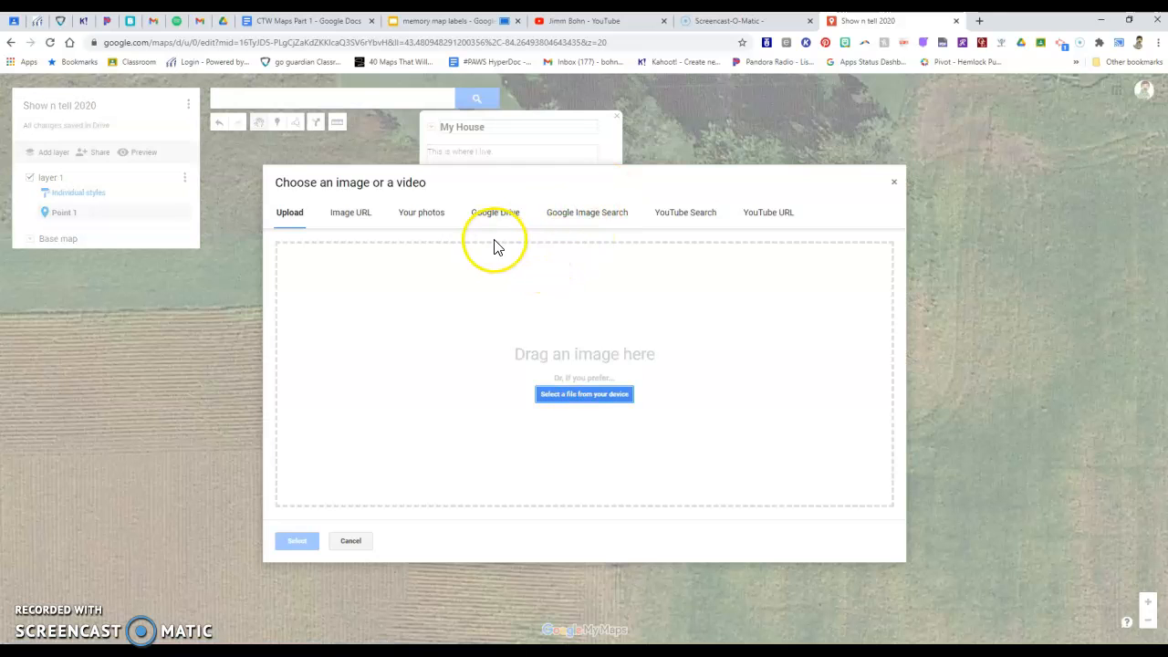
pyautogui.click(593, 219)
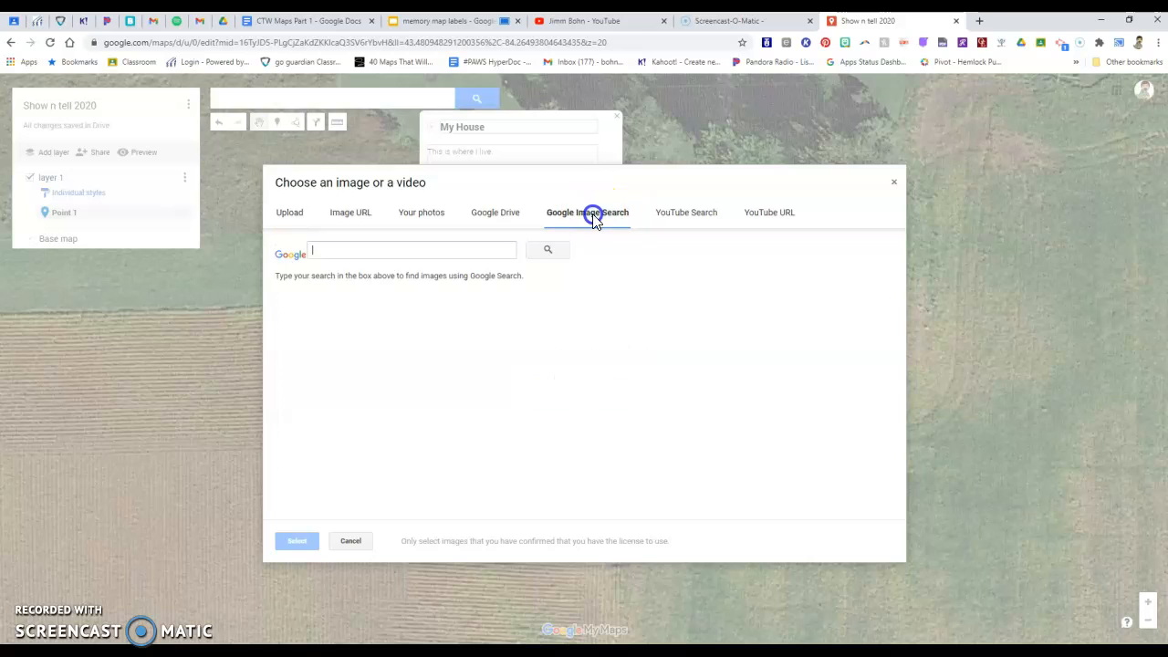
pyautogui.click(334, 250)
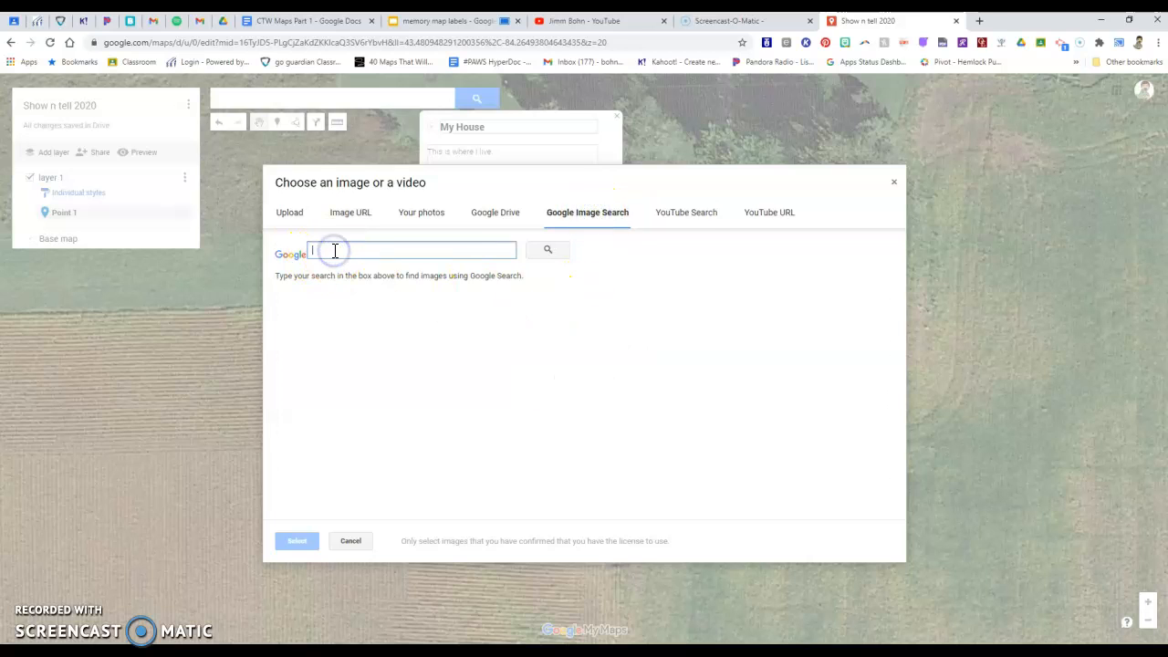
pyautogui.write('House')
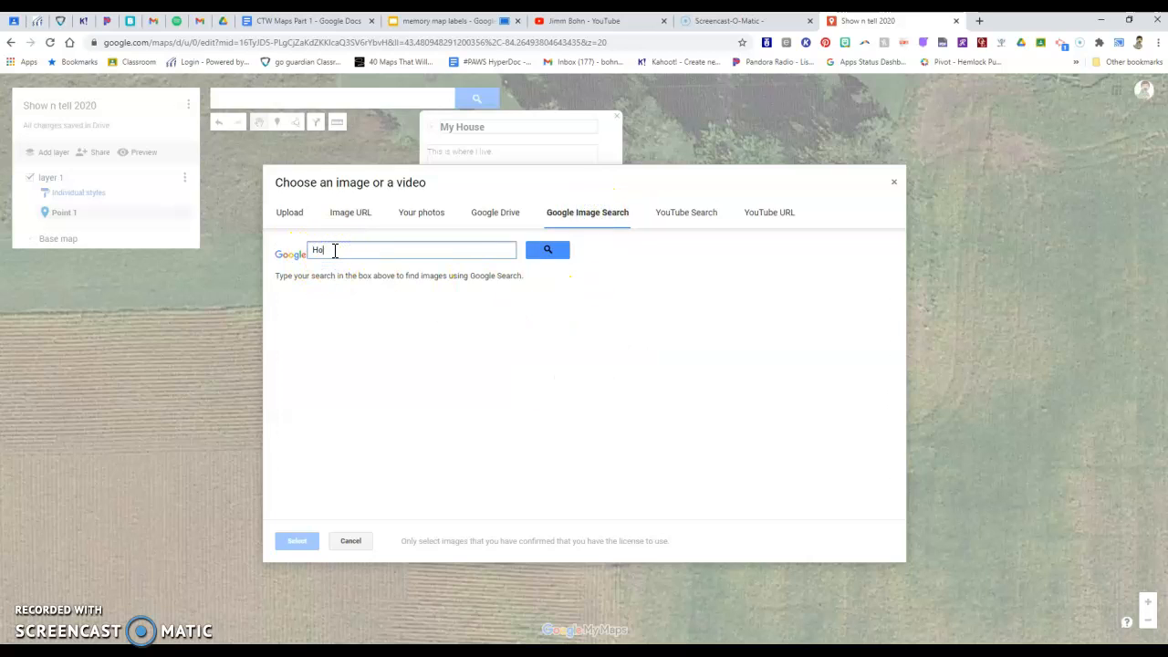
pyautogui.press('Return')
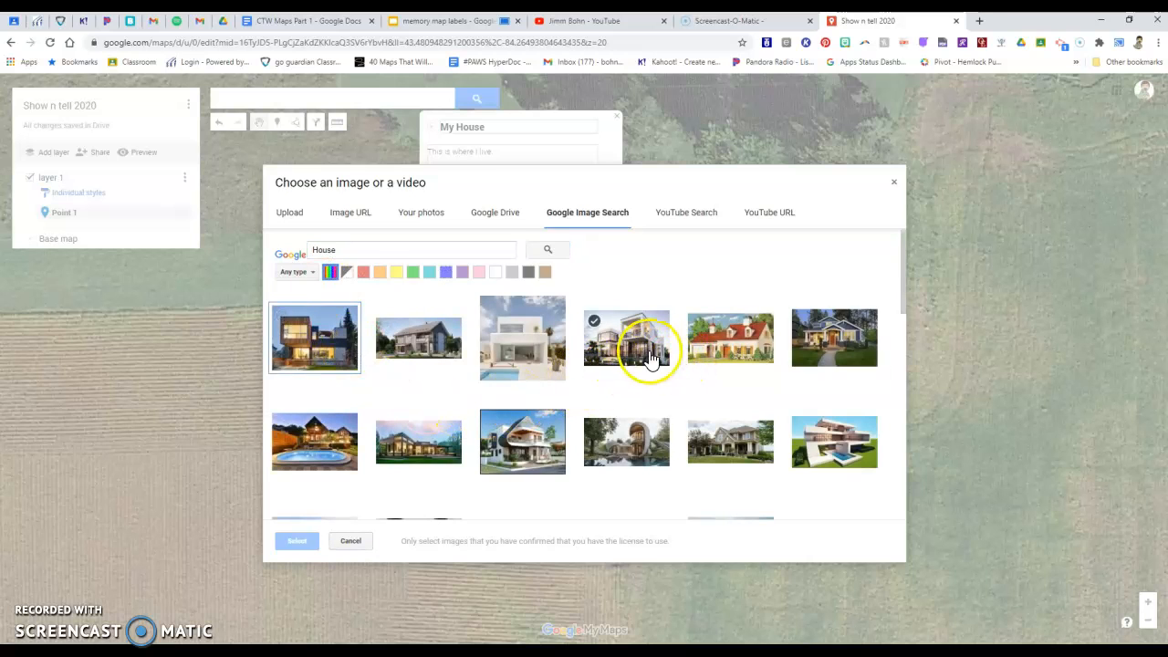
pyautogui.click(305, 335)
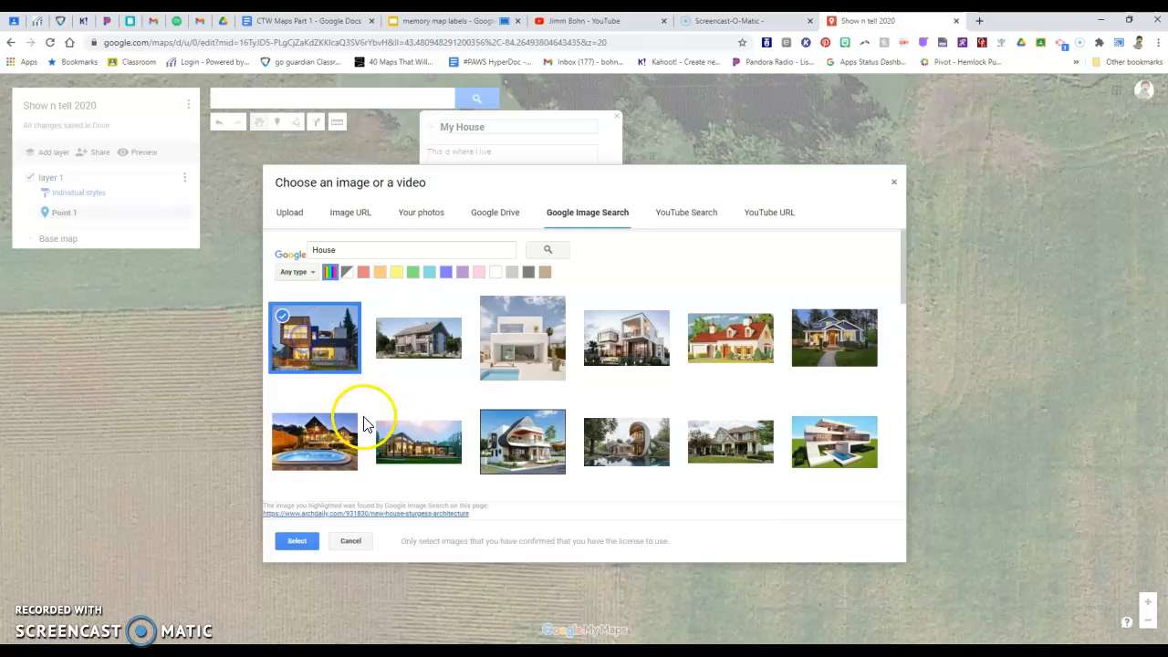
pyautogui.click(296, 541)
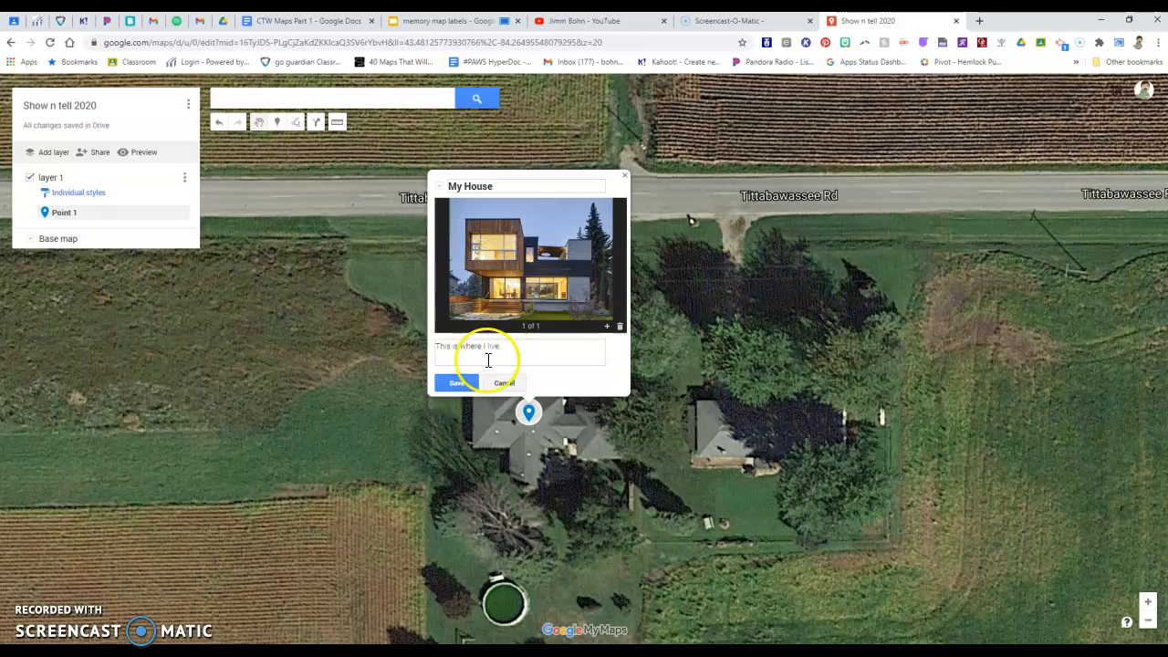
pyautogui.click(456, 384)
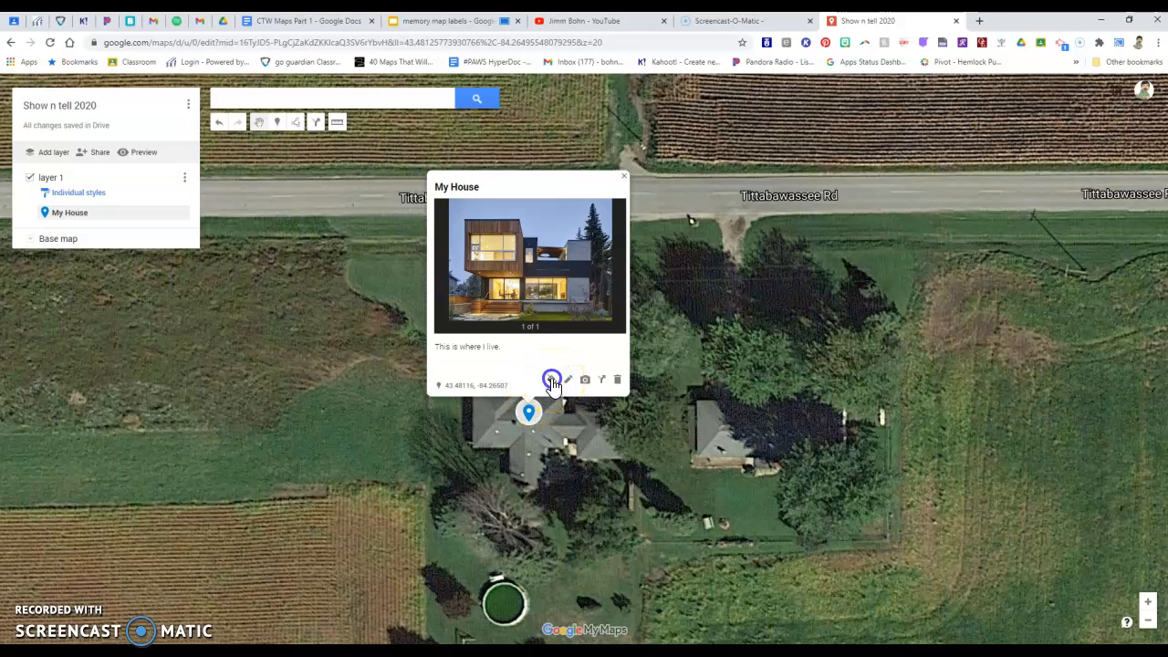
# Step: Style the My House marker with a red color and the house icon
pyautogui.click(551, 379)
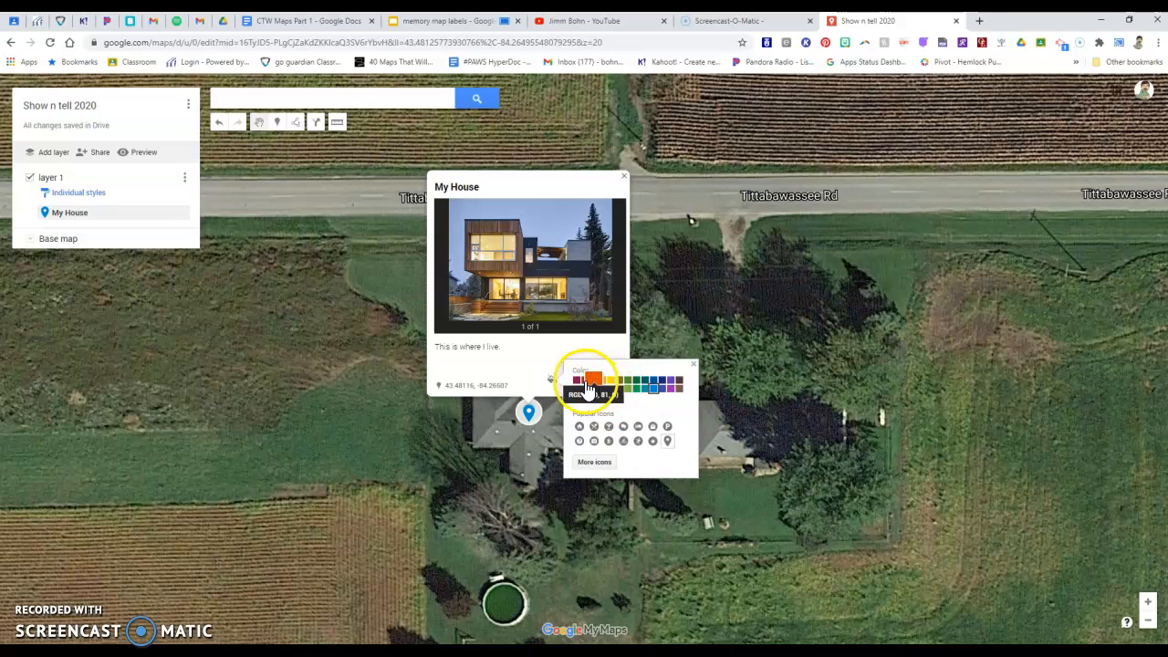
pyautogui.click(585, 381)
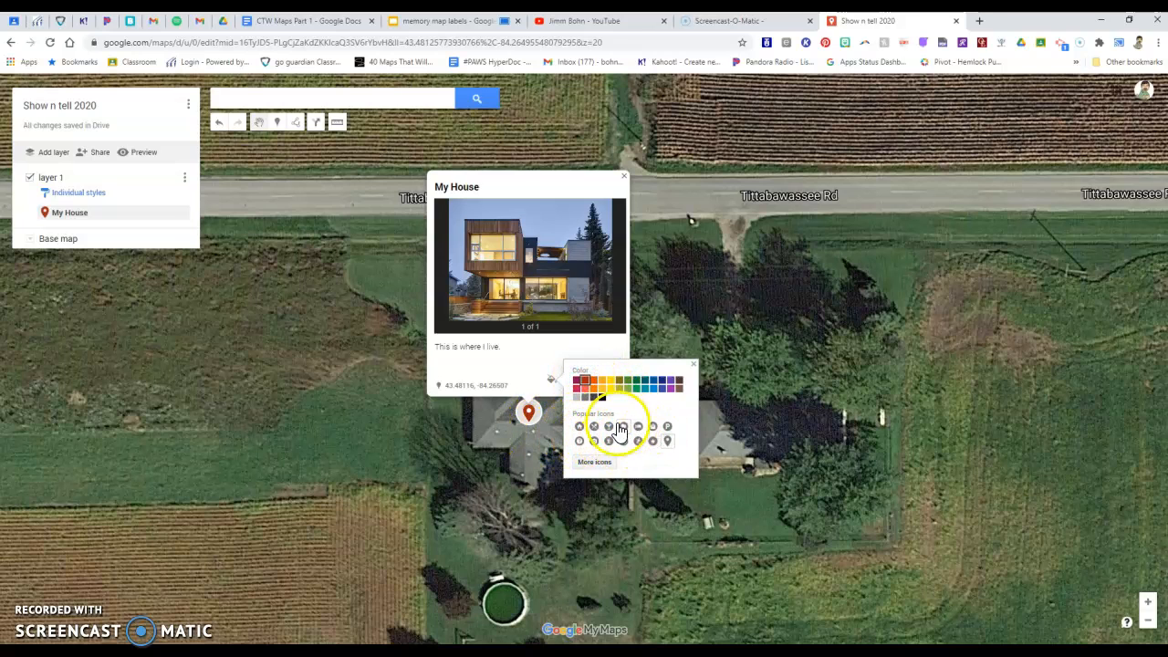
pyautogui.click(579, 426)
pyautogui.click(530, 435)
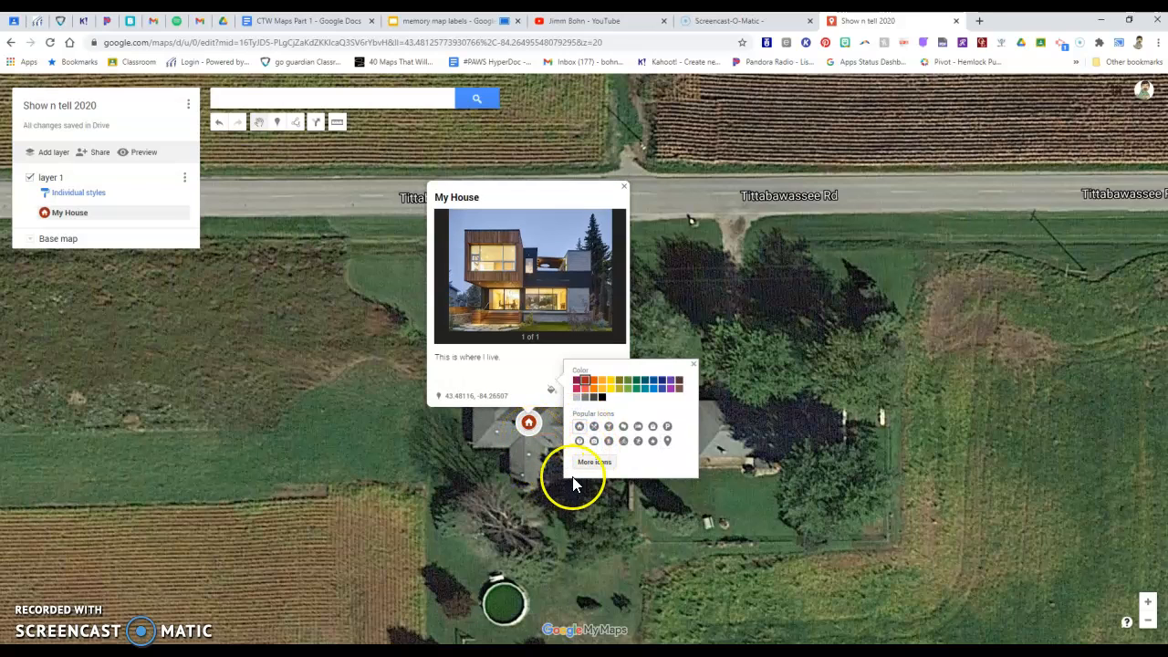
# Step: Replace the My House marker's icon with the arched gate icon from the Places category, keeping the red color
pyautogui.click(597, 466)
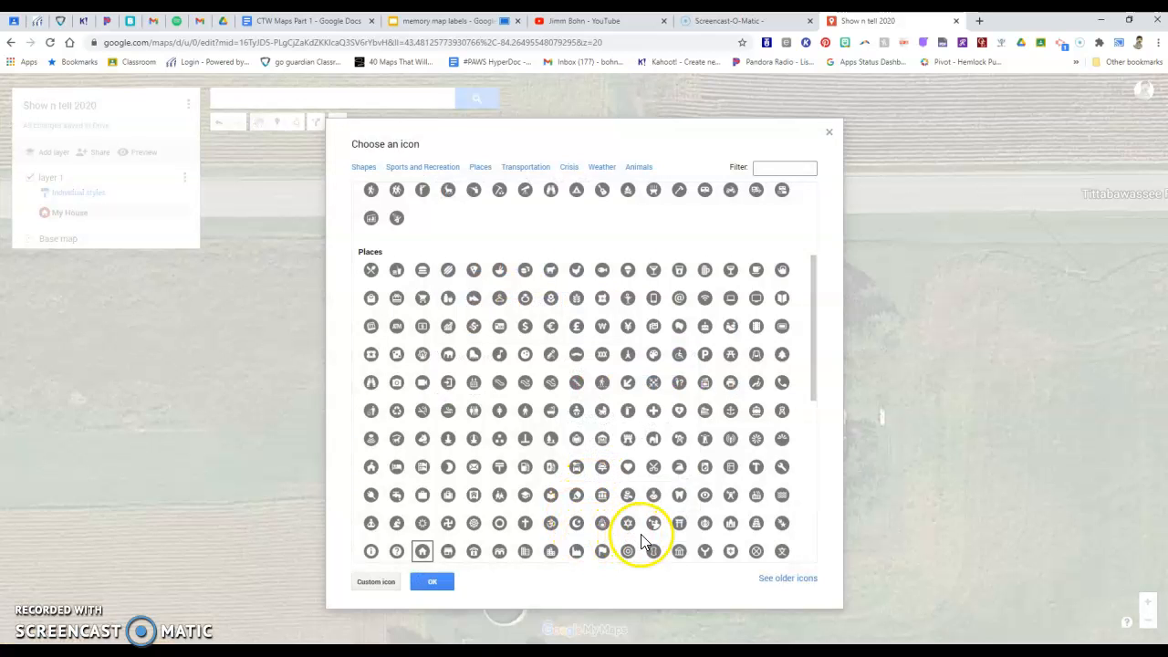
pyautogui.click(628, 440)
pyautogui.click(432, 581)
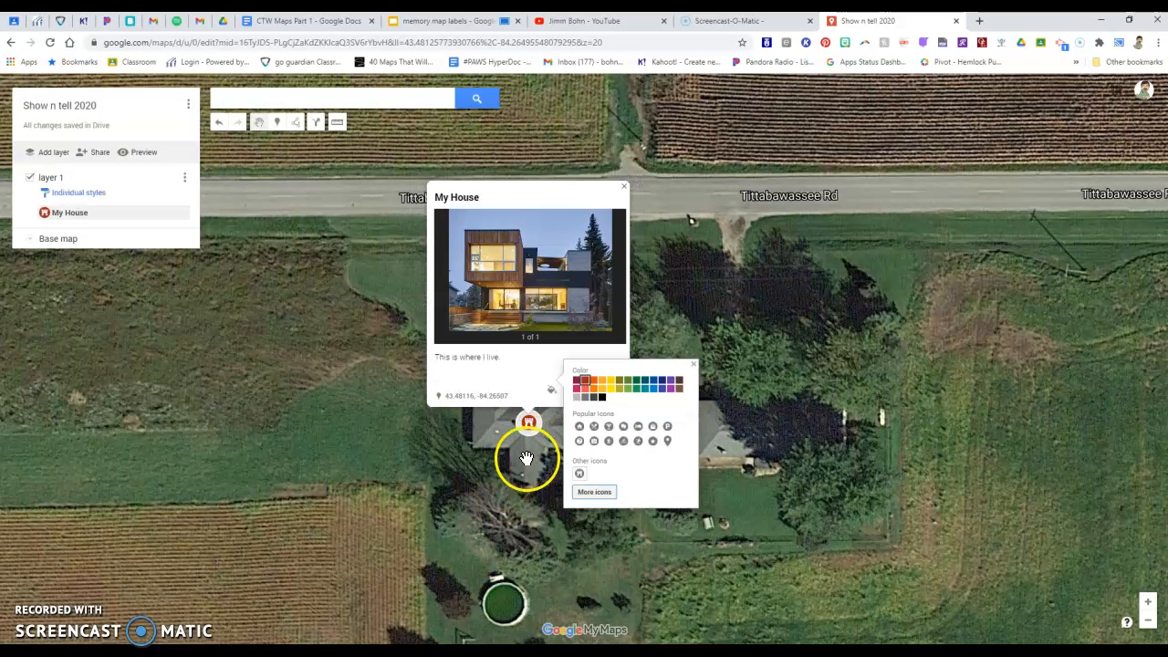
pyautogui.click(693, 365)
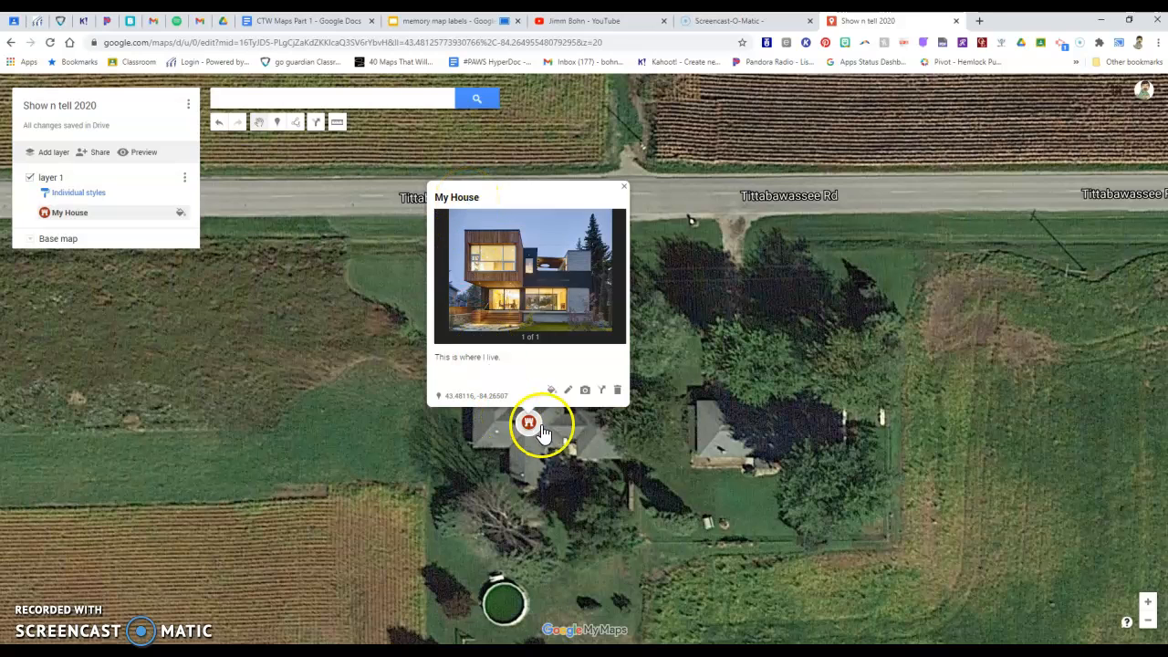
# Step: Dismiss the My House info card and switch the base map from satellite imagery to the standard map style
pyautogui.click(433, 468)
pyautogui.scroll(-4, 684, 463)
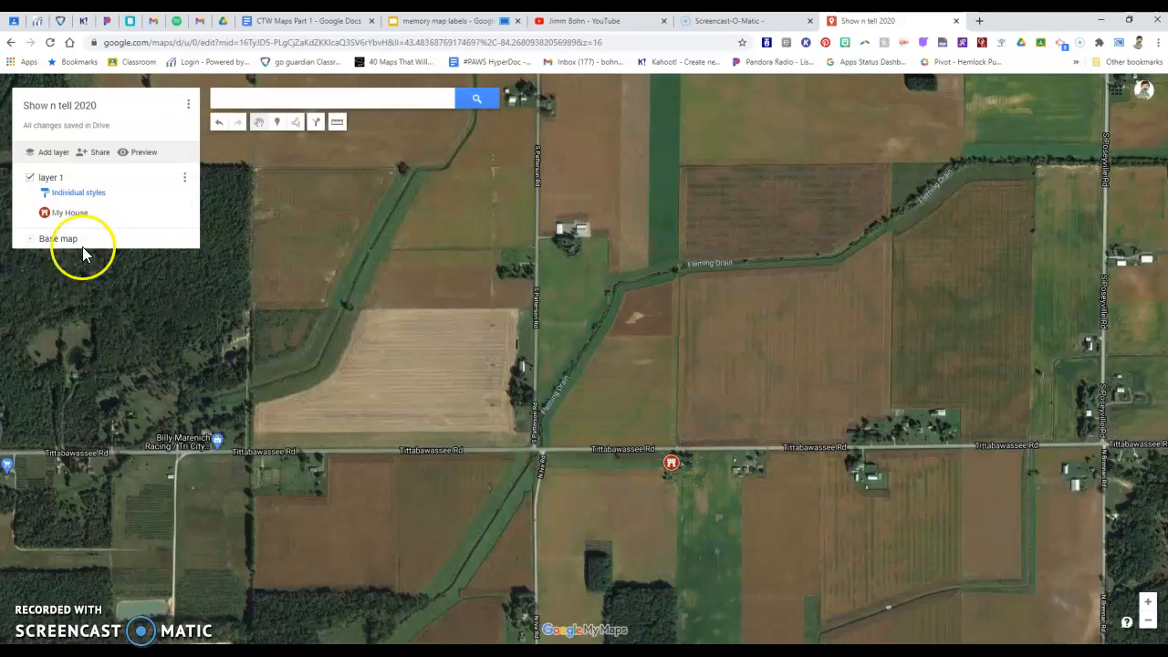
pyautogui.click(29, 238)
pyautogui.click(62, 267)
# Step: Examine the My House marker's location on a regional view covering Mt Pleasant, Midland and Saginaw
pyautogui.scroll(-3, 797, 422)
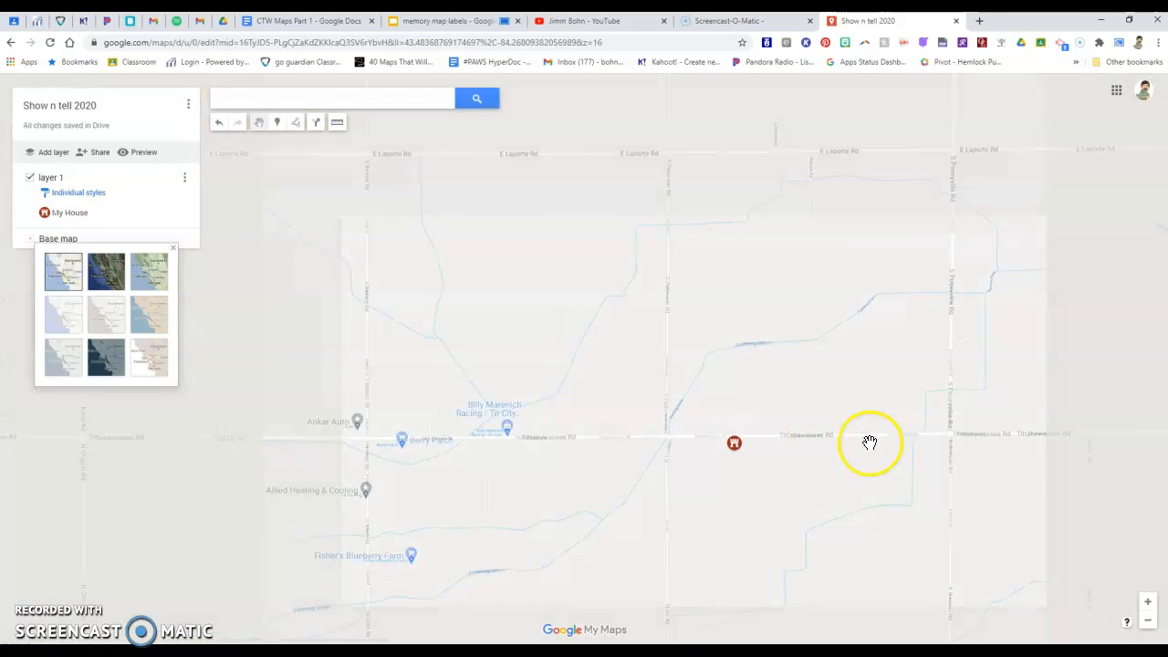
pyautogui.moveTo(759, 472); pyautogui.dragTo(570, 353)
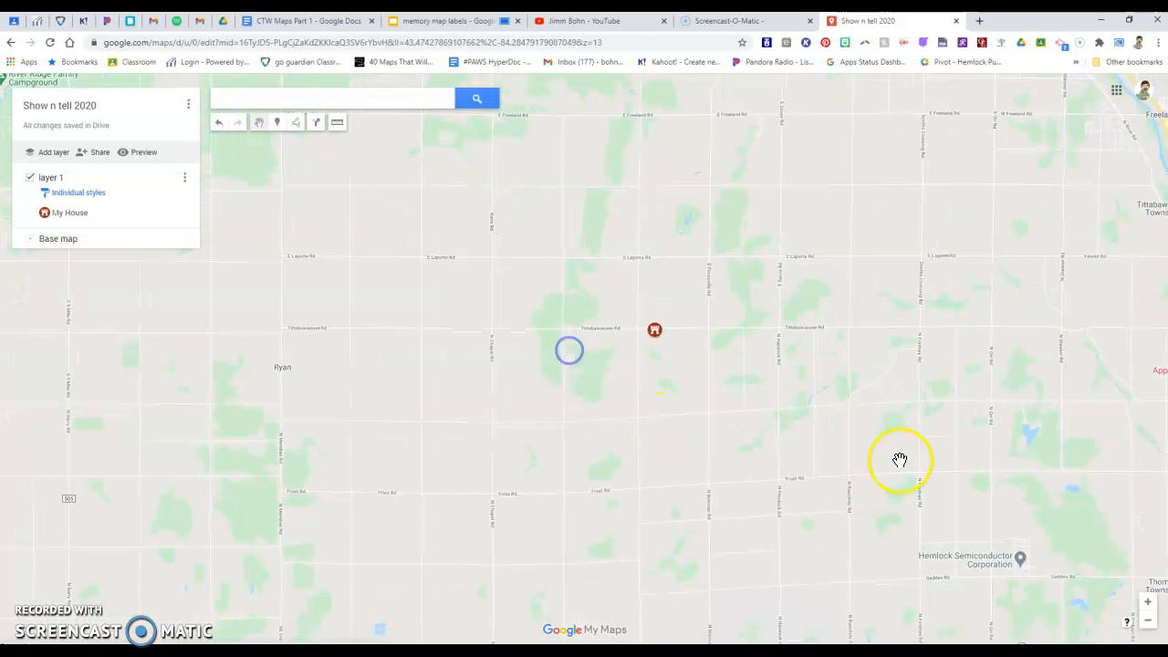
pyautogui.scroll(-2, 900, 461)
pyautogui.moveTo(781, 467)
pyautogui.mouseDown()
pyautogui.moveTo(678, 404)
pyautogui.moveTo(617, 385)
pyautogui.mouseUp()
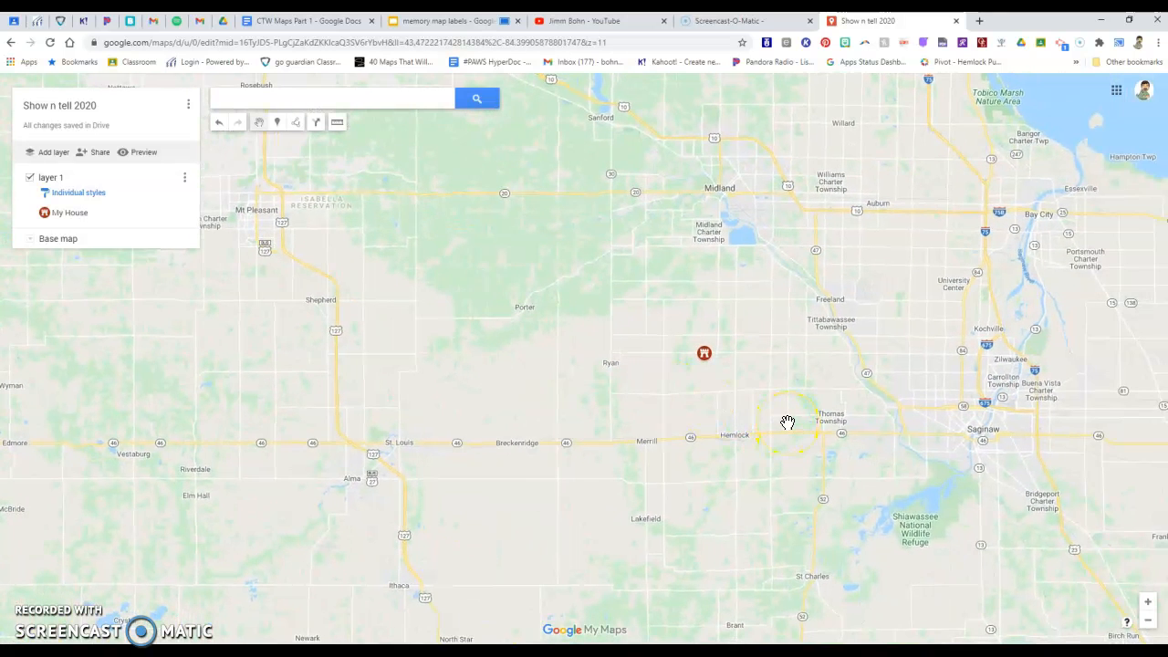
pyautogui.click(729, 389)
pyautogui.click(705, 361)
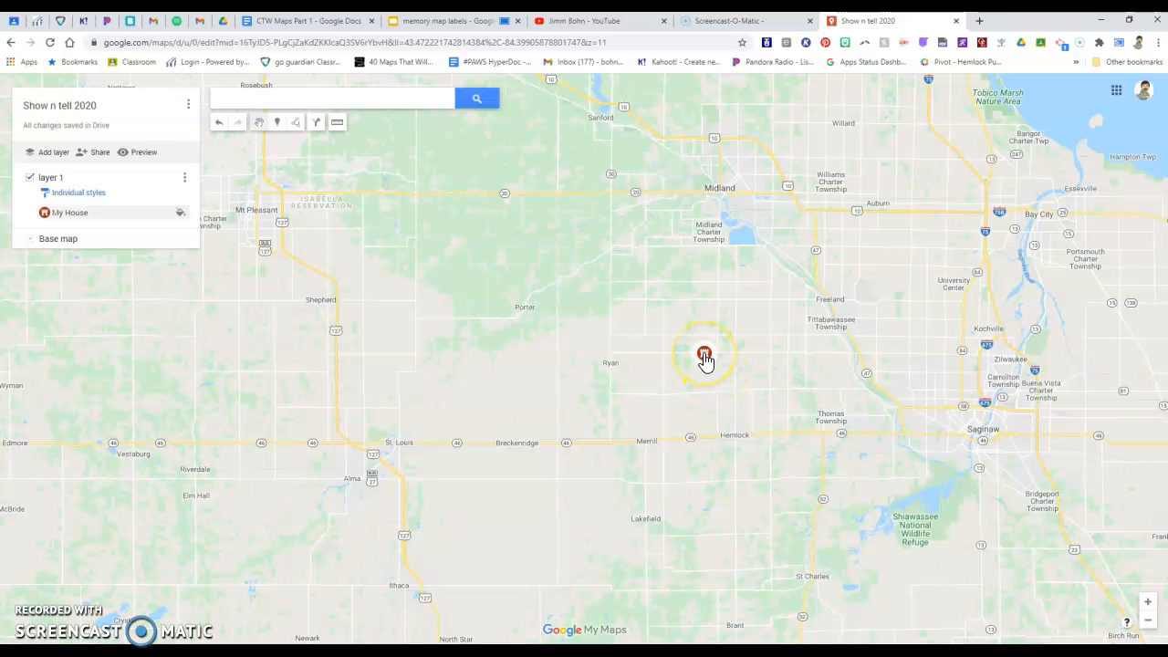